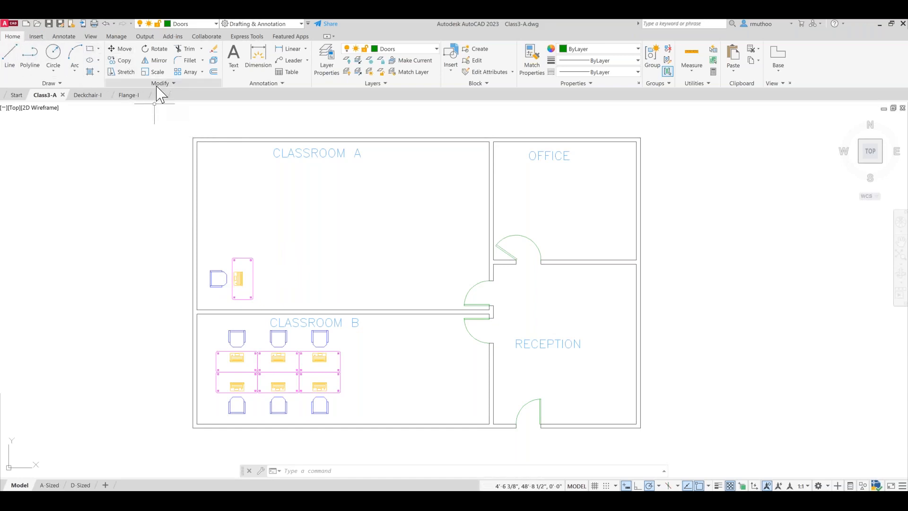
Step: Create a rectangular array of the chair, desk and computer in Classroom A with 4 columns and 3 rows
click(203, 72)
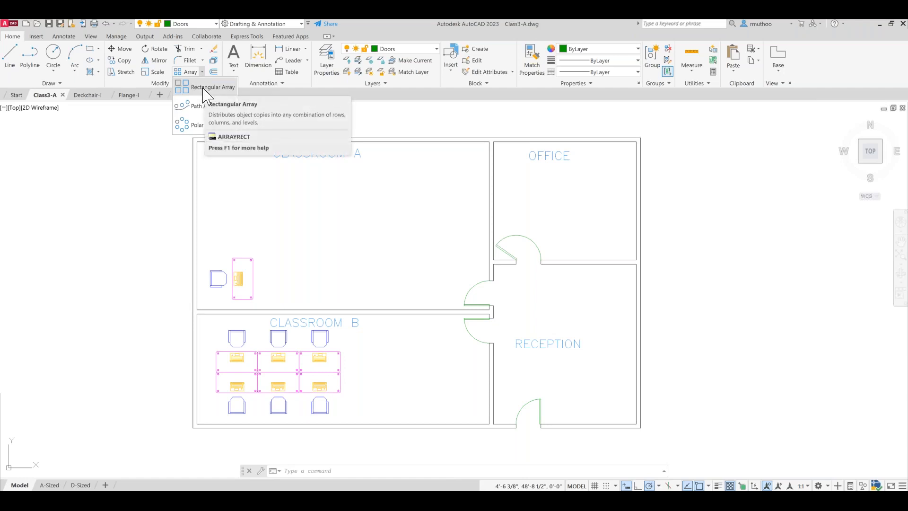
click(211, 87)
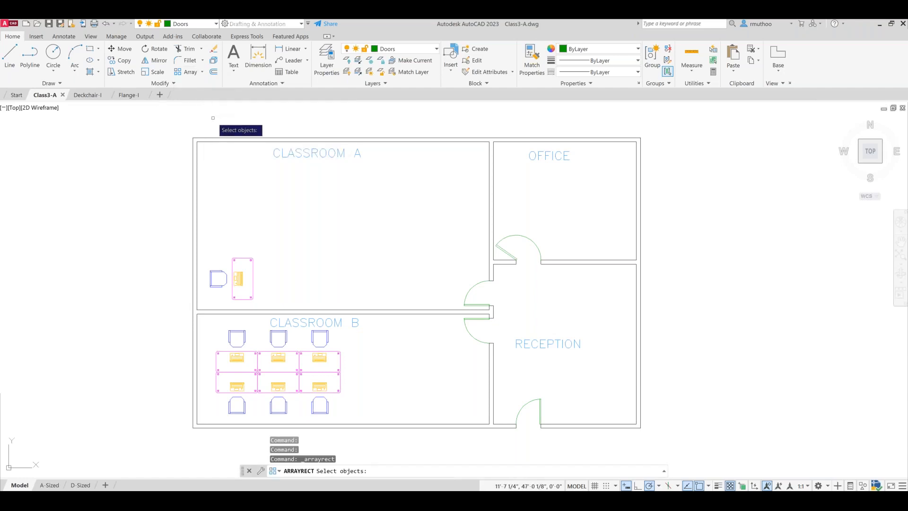
click(263, 248)
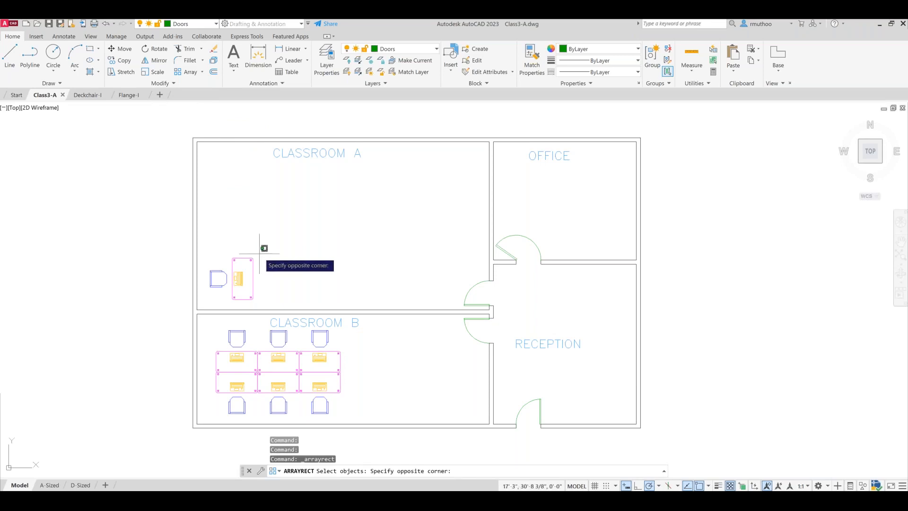
click(205, 303)
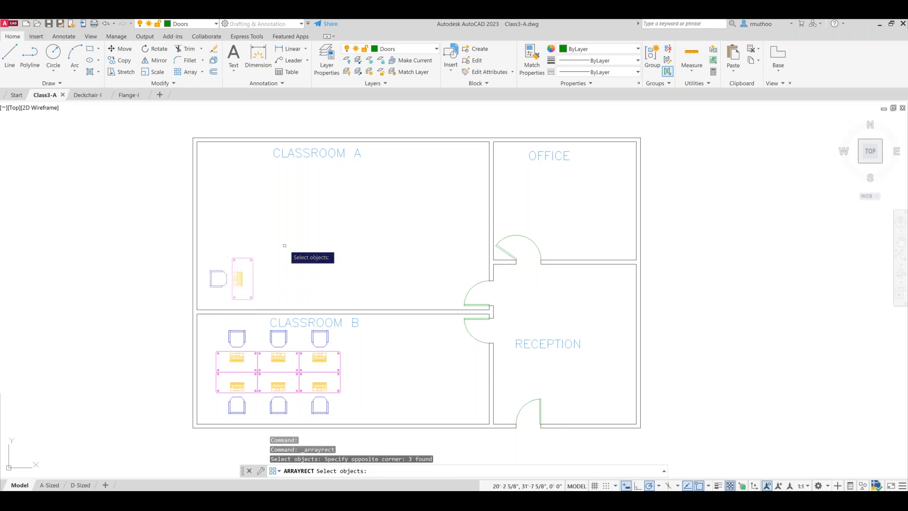
key(Return)
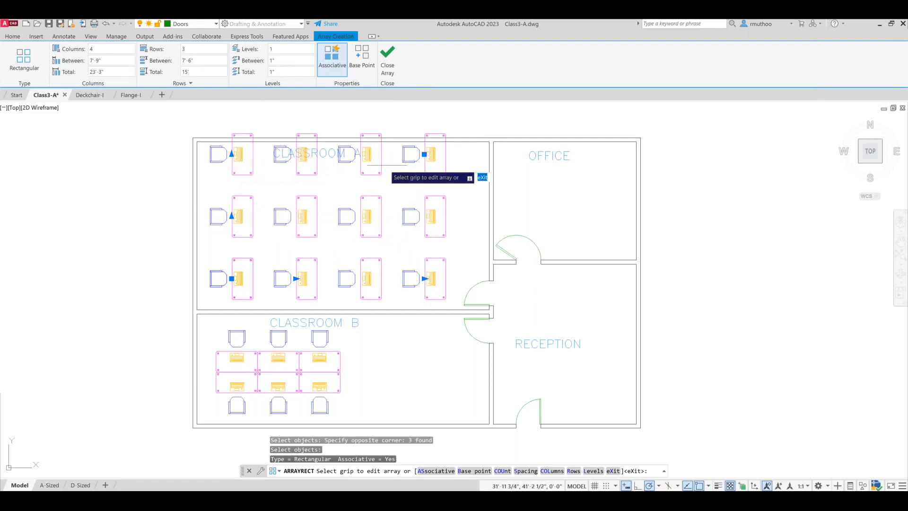
Step: Reduce the spacing between the classroom array's rows to about 5'-8 1/8" and finish the array
click(425, 154)
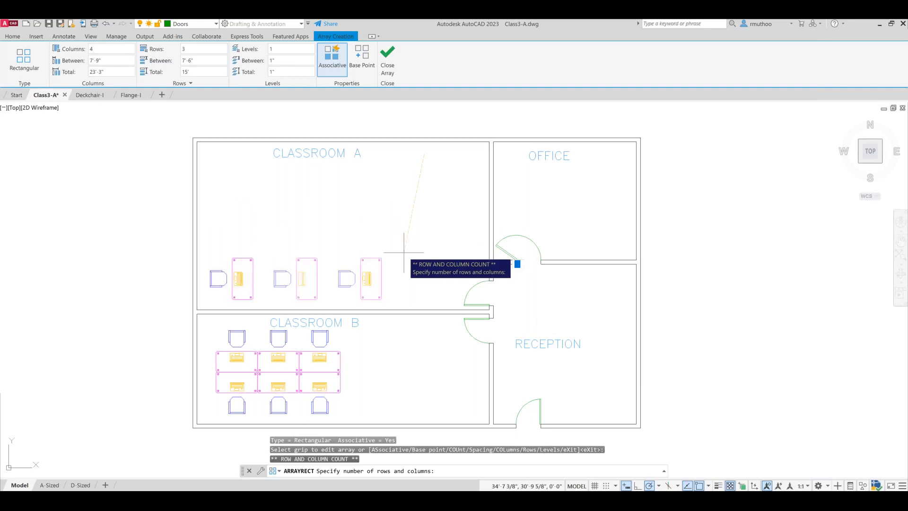
key(Escape)
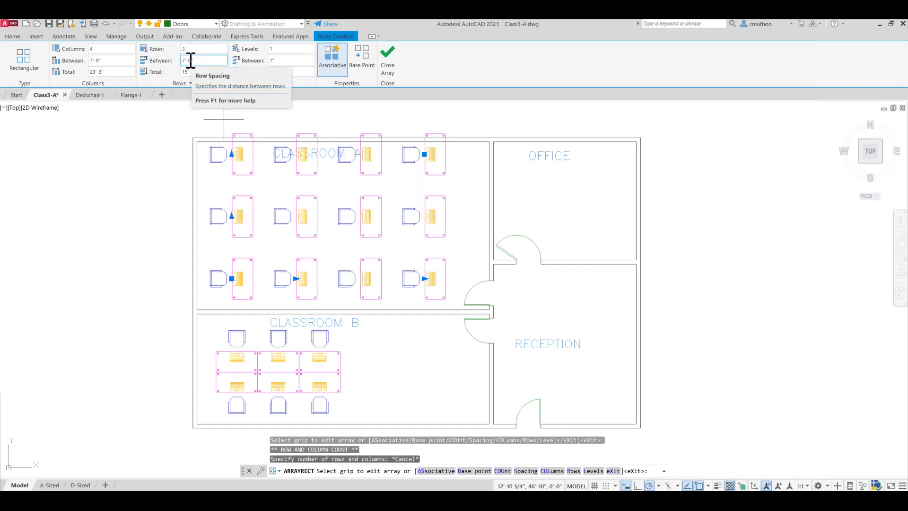
click(231, 216)
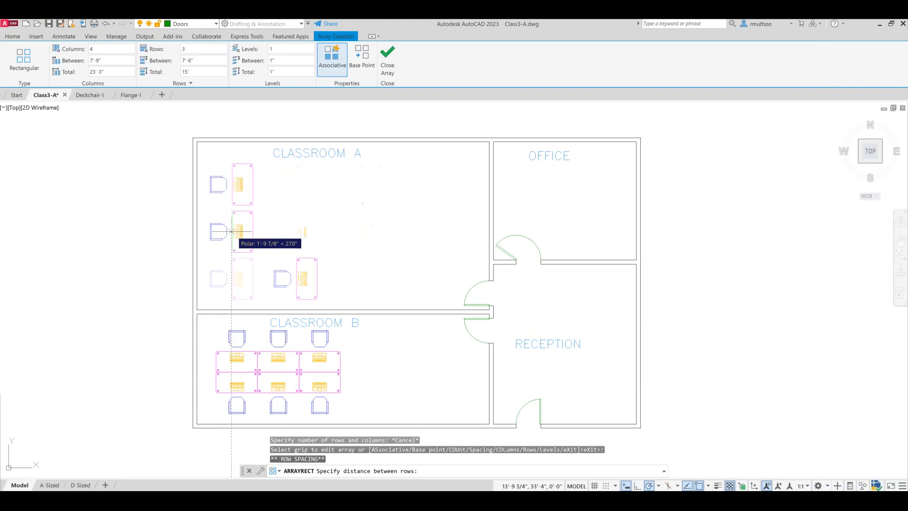
click(231, 231)
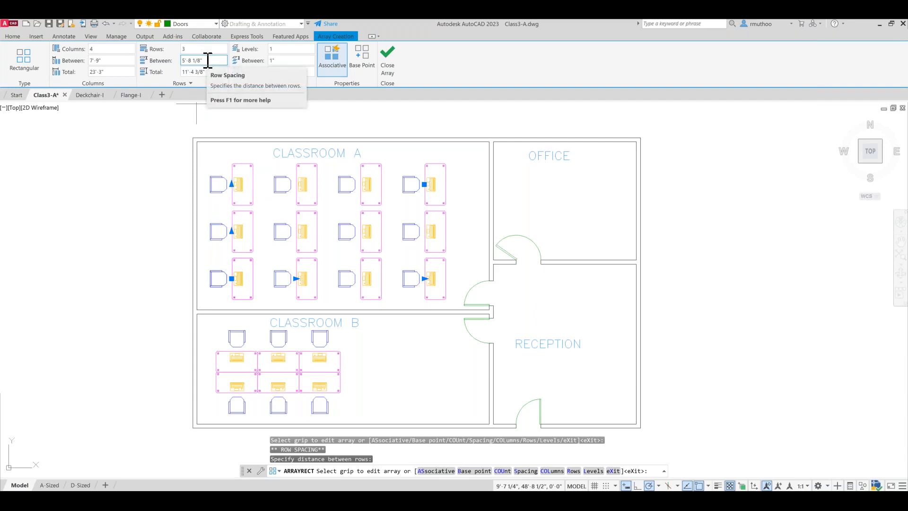
click(388, 53)
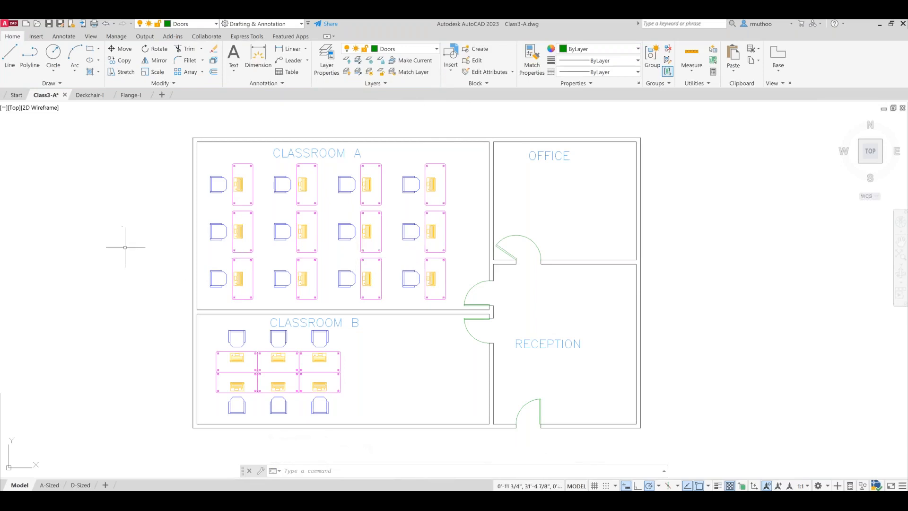
Step: In the Flange-I drawing, create a polar array of the hexagonal bolt around the flange's centre
click(130, 96)
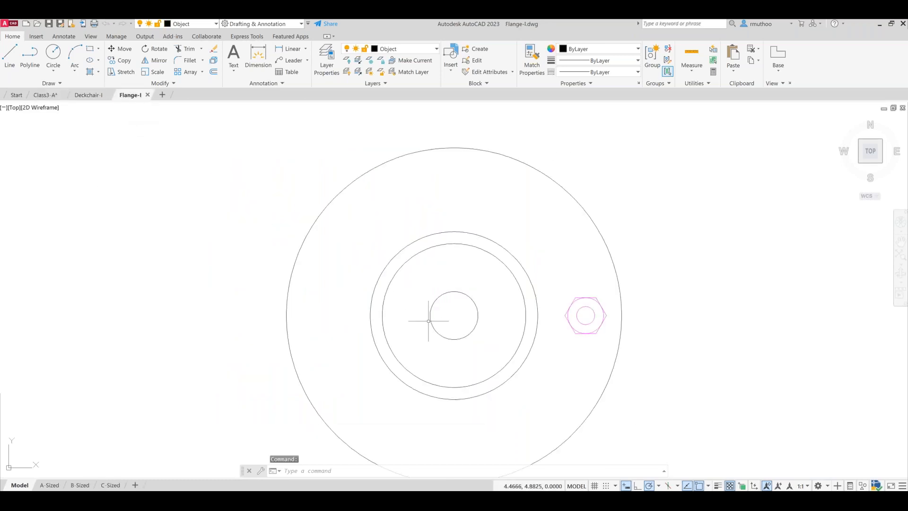
mouse_move(430, 320)
middle_down()
mouse_move(365, 282)
mouse_move(358, 290)
middle_up()
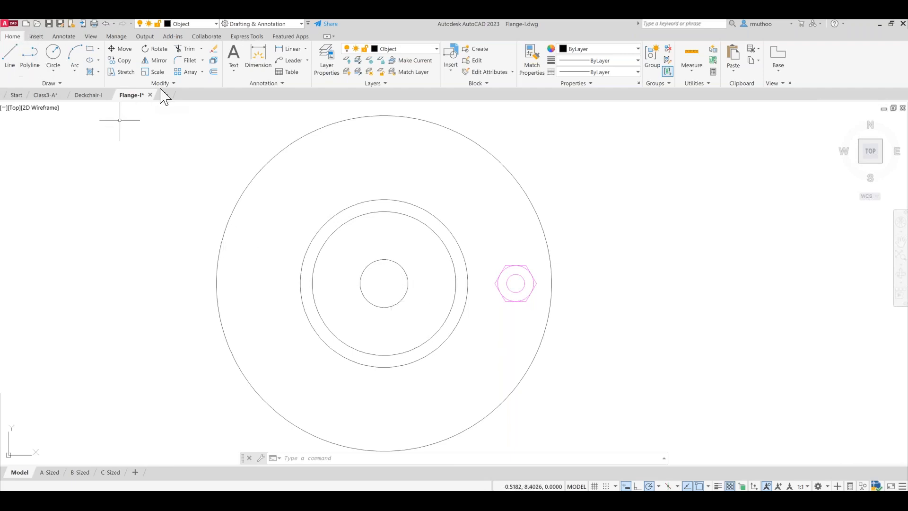
click(202, 72)
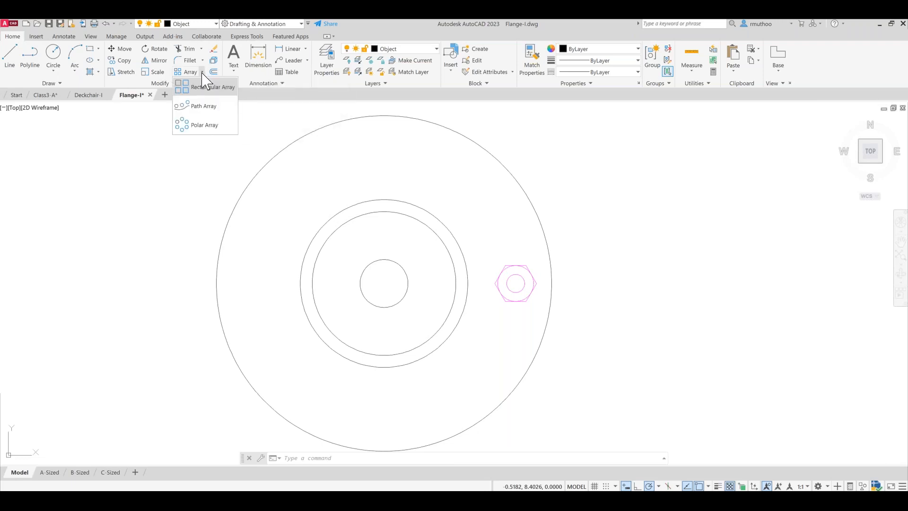
click(197, 127)
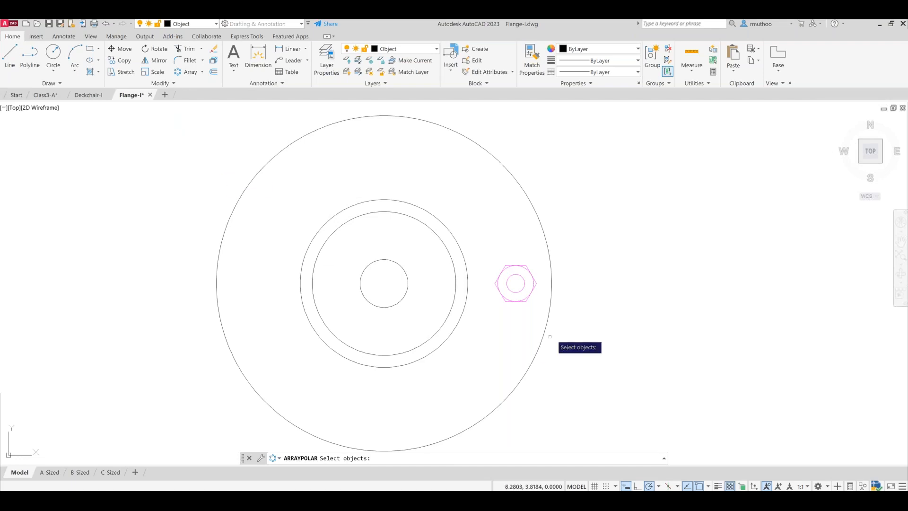
click(533, 280)
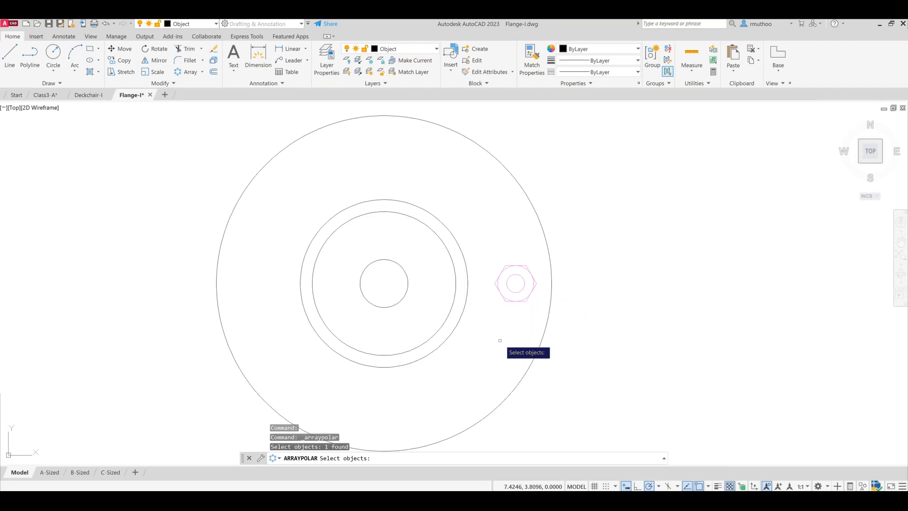
key(Return)
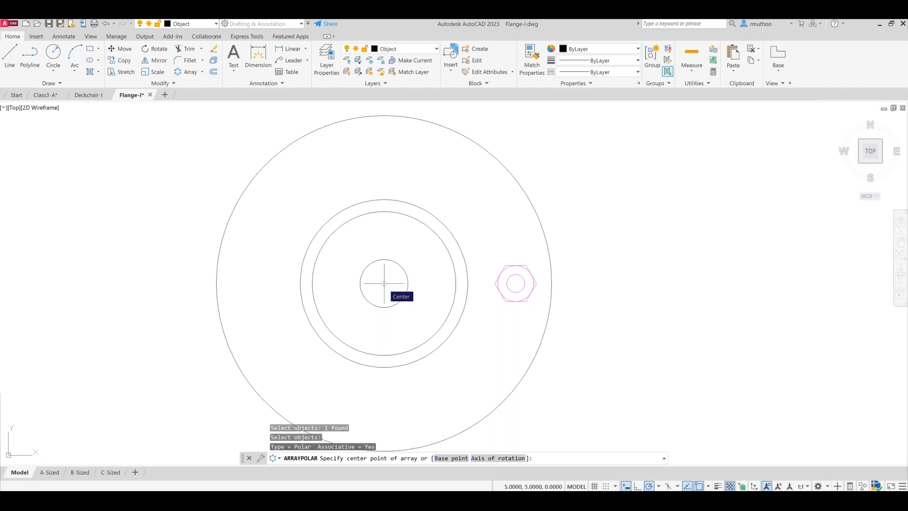
click(384, 283)
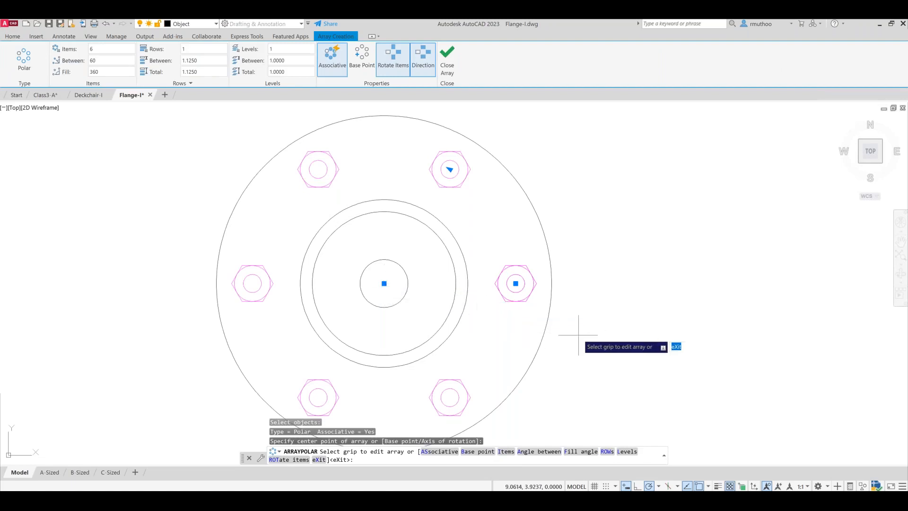
Step: Set the polar bolt array to 8 items and turn off Rotate Items so every bolt keeps its orientation
mouse_move(584, 335)
middle_down()
mouse_move(550, 320)
mouse_move(564, 326)
middle_up()
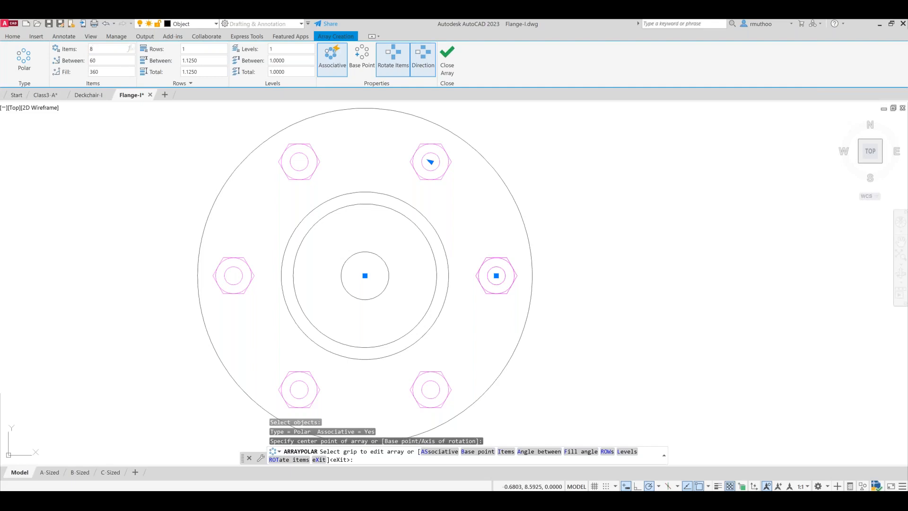
key(Return)
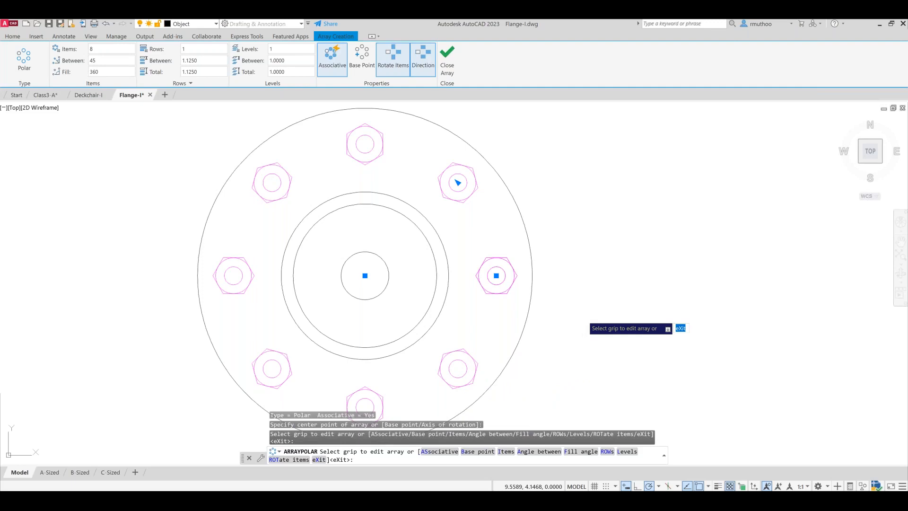
click(392, 61)
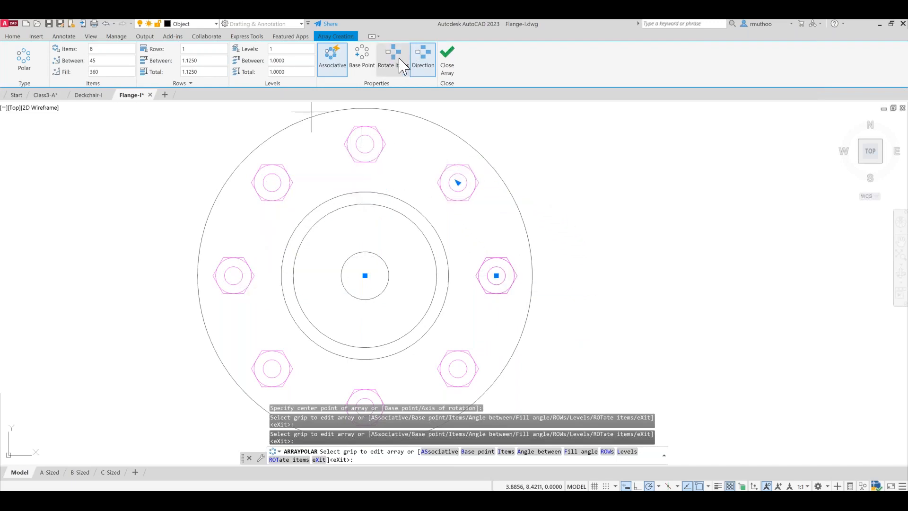
Step: Reverse the bolt array's direction, set its fill angle to 180 degrees, and finish the array
click(428, 66)
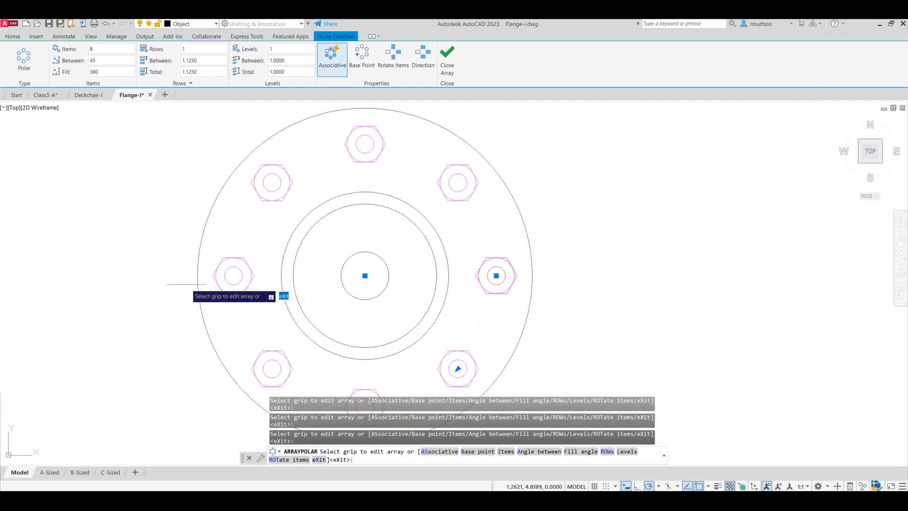
click(103, 72)
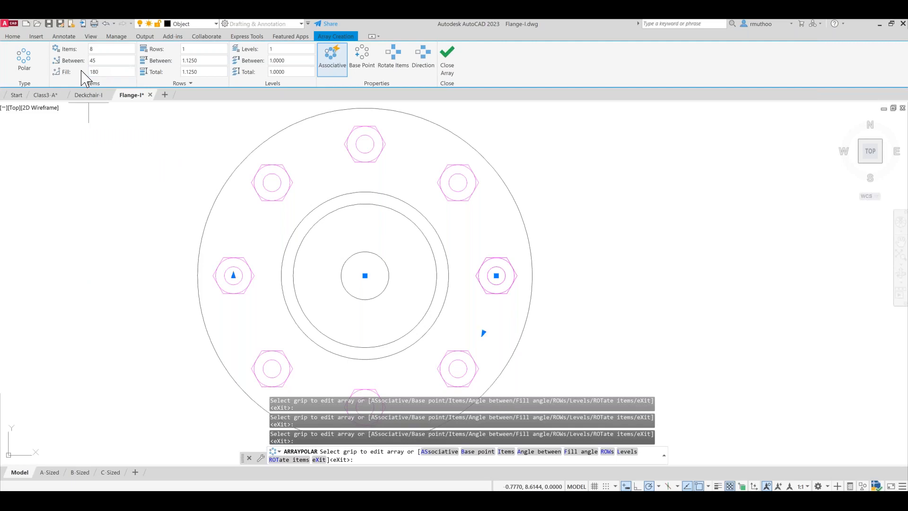
key(Return)
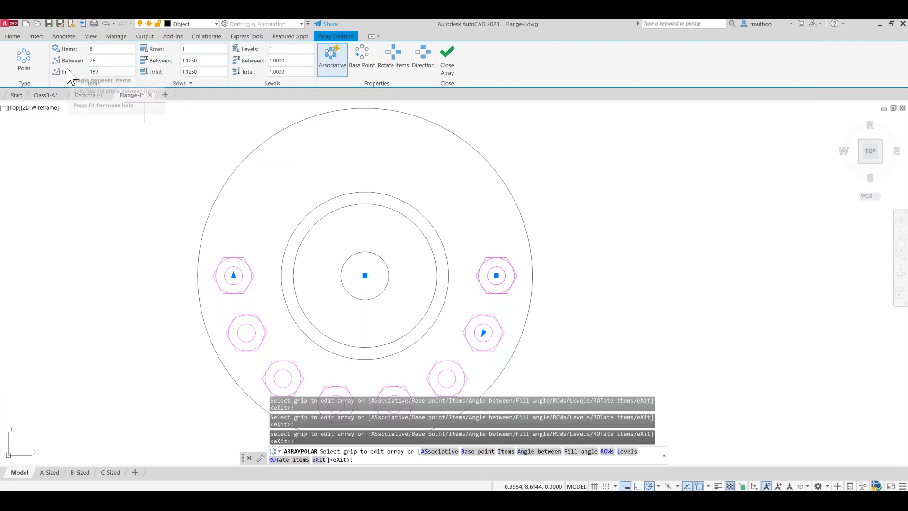
click(94, 72)
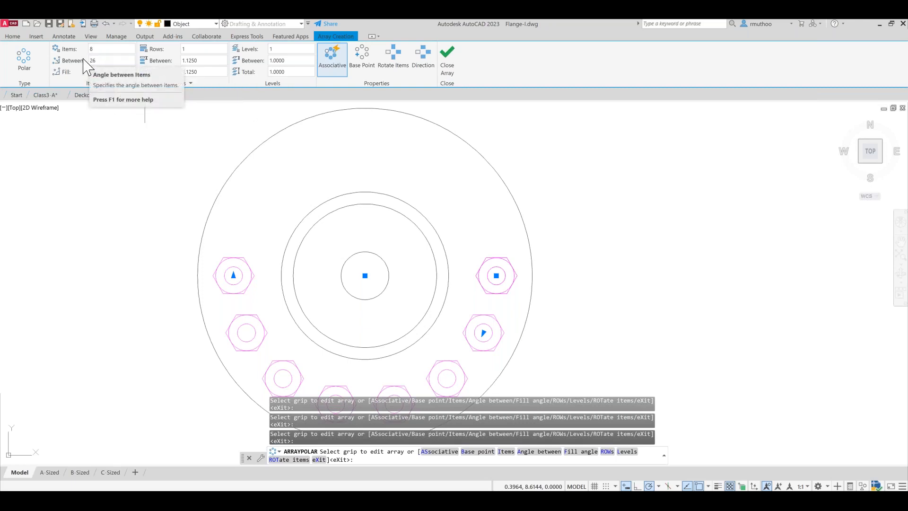
click(93, 60)
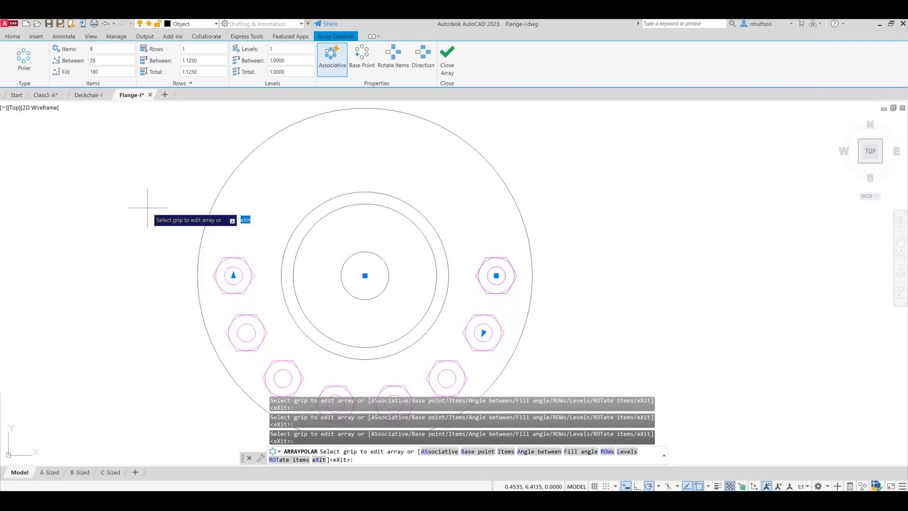
click(447, 66)
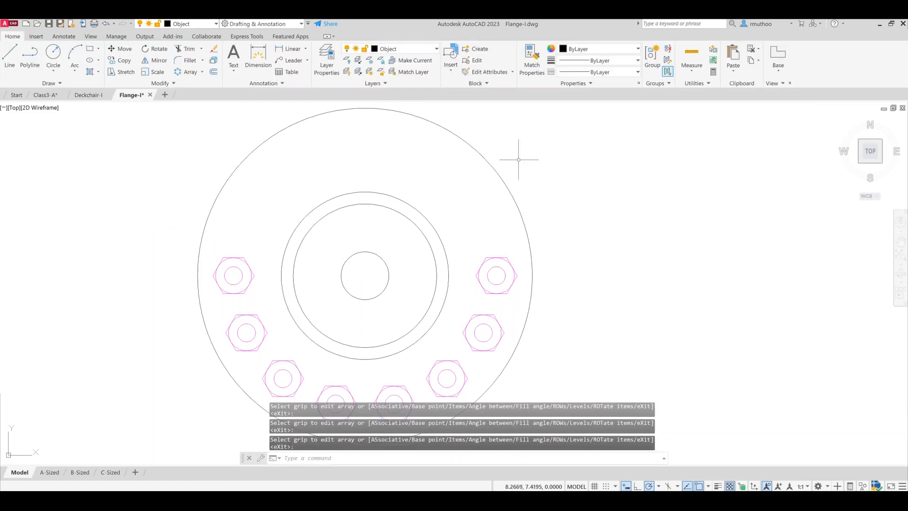
Step: In the Deckchair-I drawing, create a path array of the tree along the large arc around the pool's rounded end
click(88, 95)
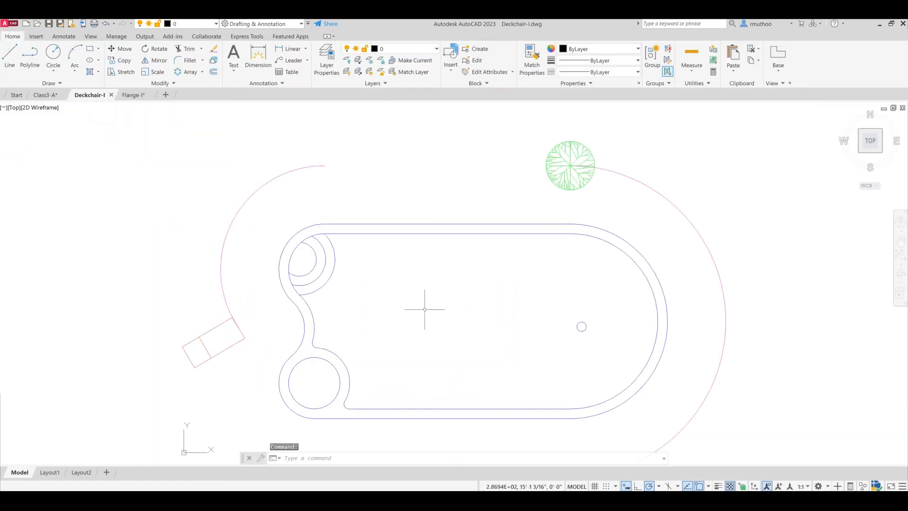
middle_drag(442, 311, 417, 280)
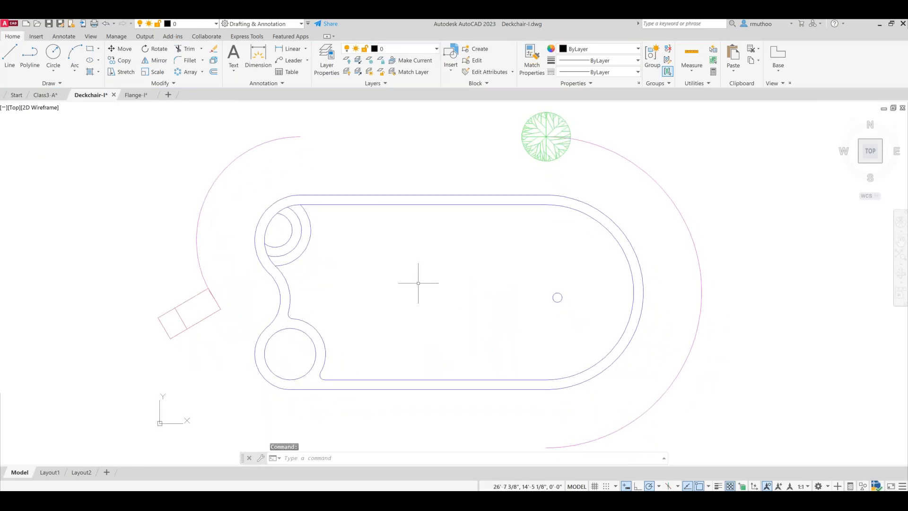
scroll(418, 280, down, 2)
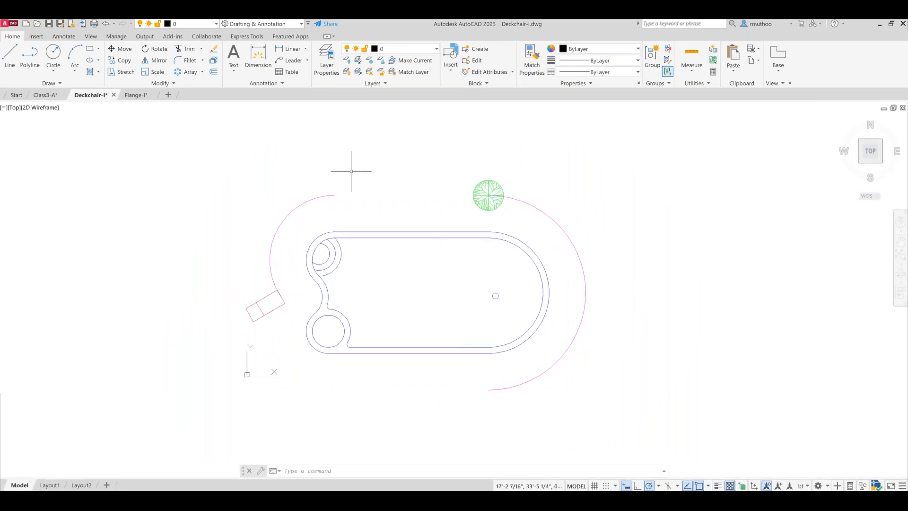
click(202, 73)
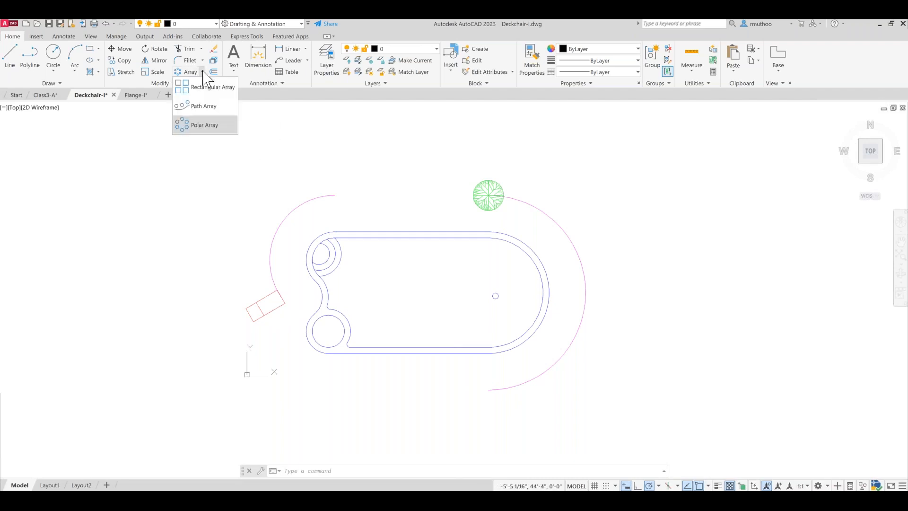
click(203, 106)
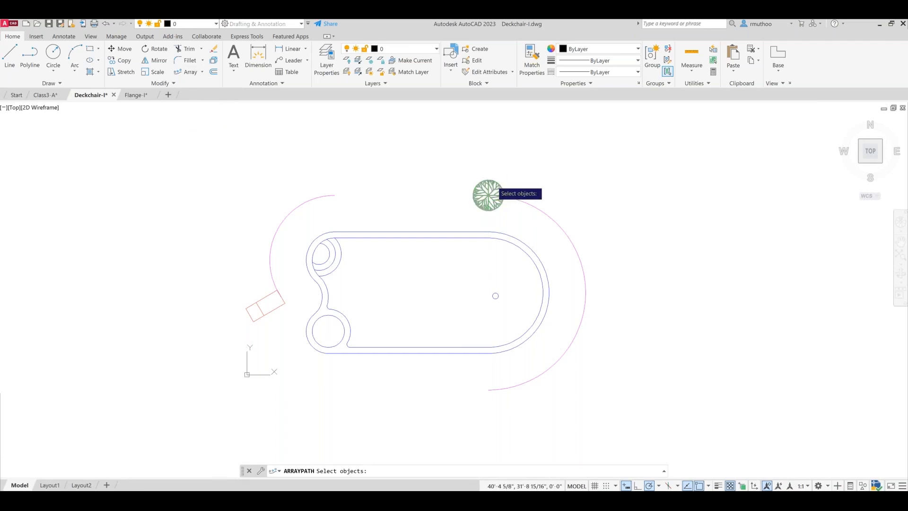
click(488, 195)
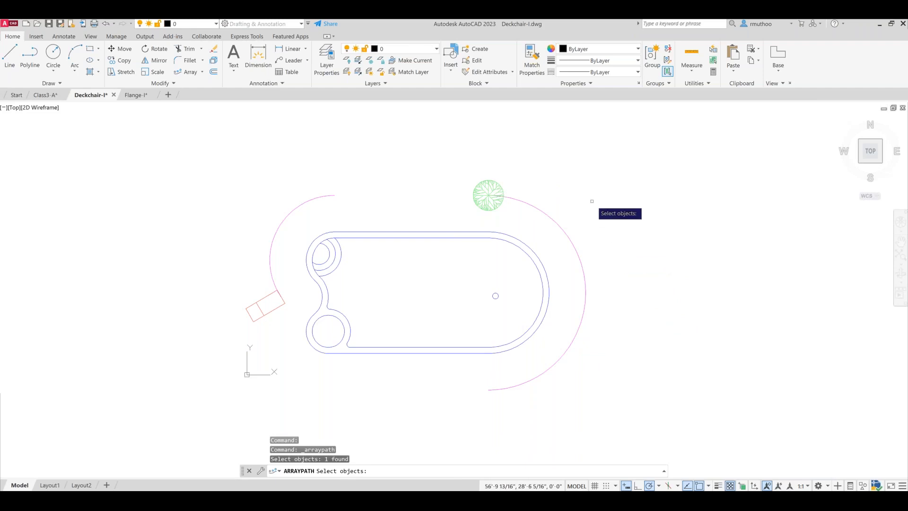
key(Return)
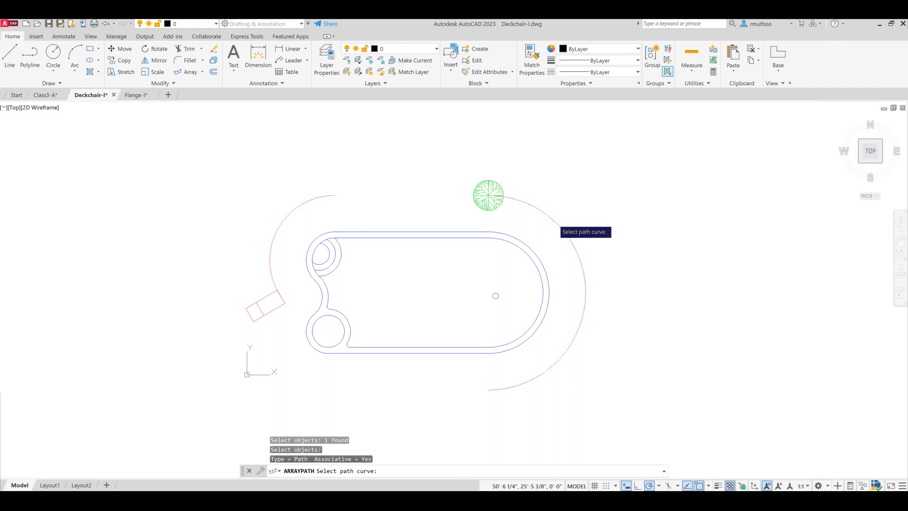
click(553, 220)
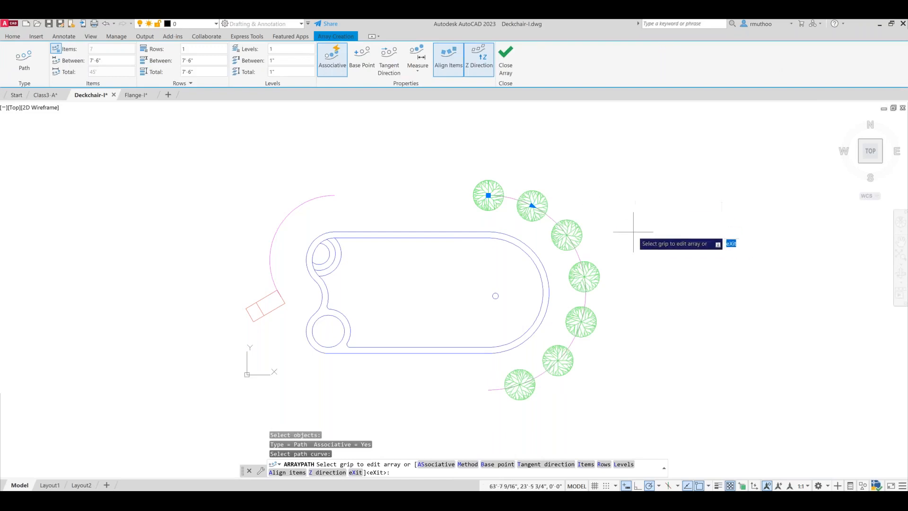
middle_drag(640, 241, 615, 212)
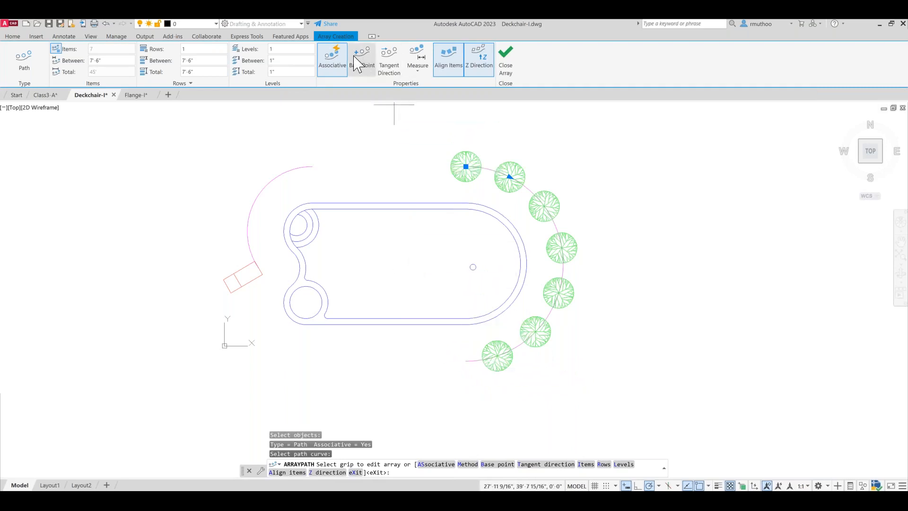
Step: Switch the tree path array to the Divide method so the trees spread evenly along the arc, and finish the array
click(418, 71)
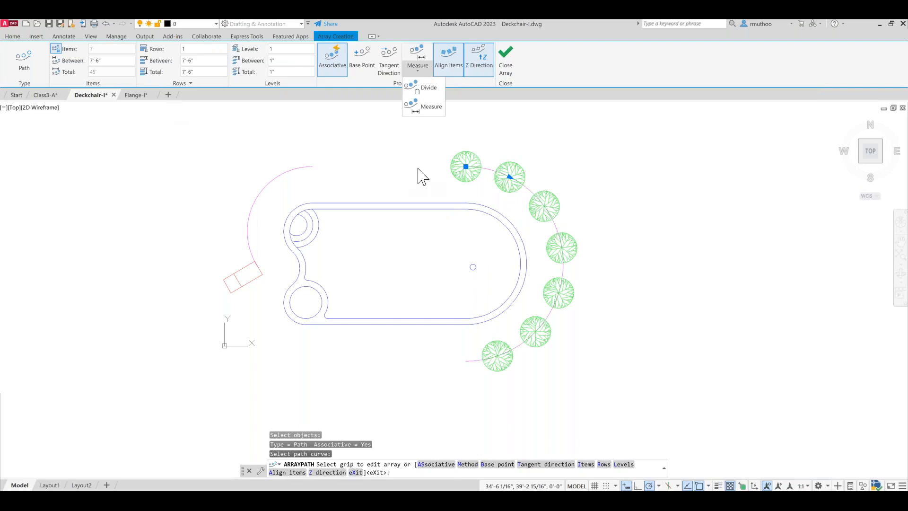
click(427, 89)
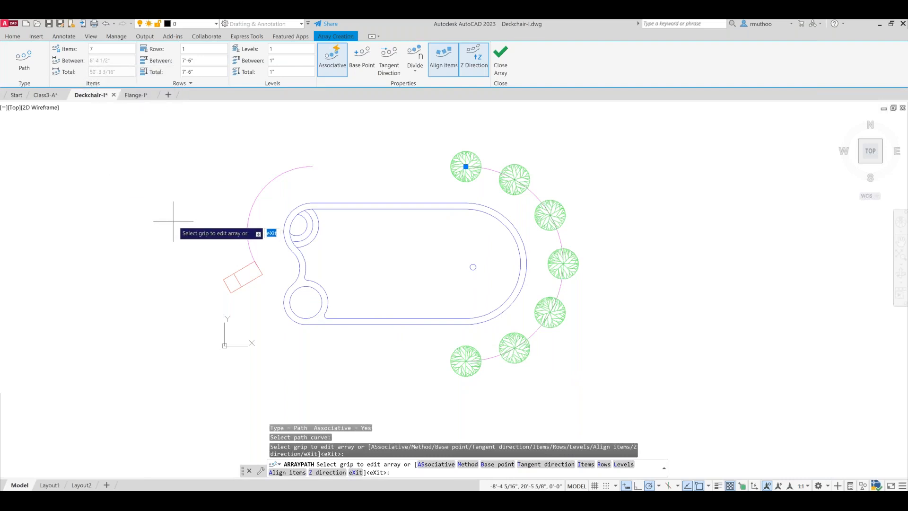
click(501, 61)
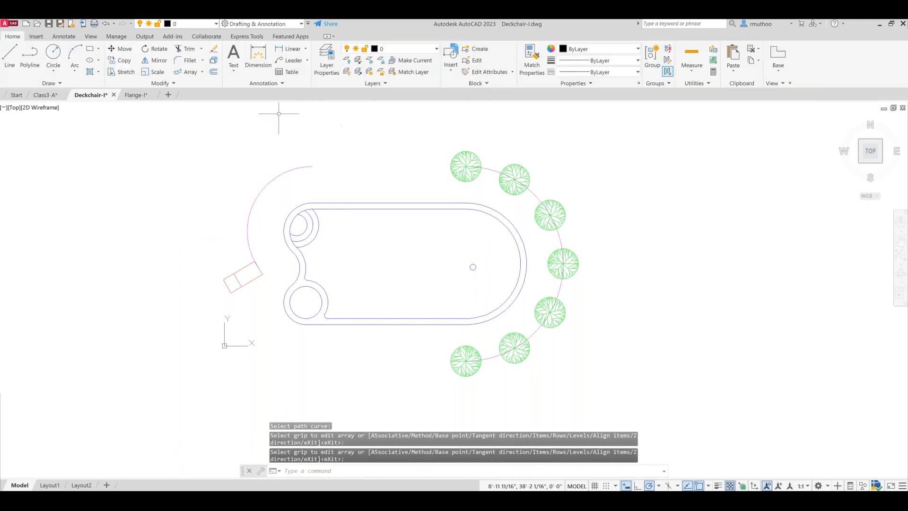
Step: Create a path array of the deckchair along the smaller arc beside the pool's steps, using both the chair's parts
click(186, 72)
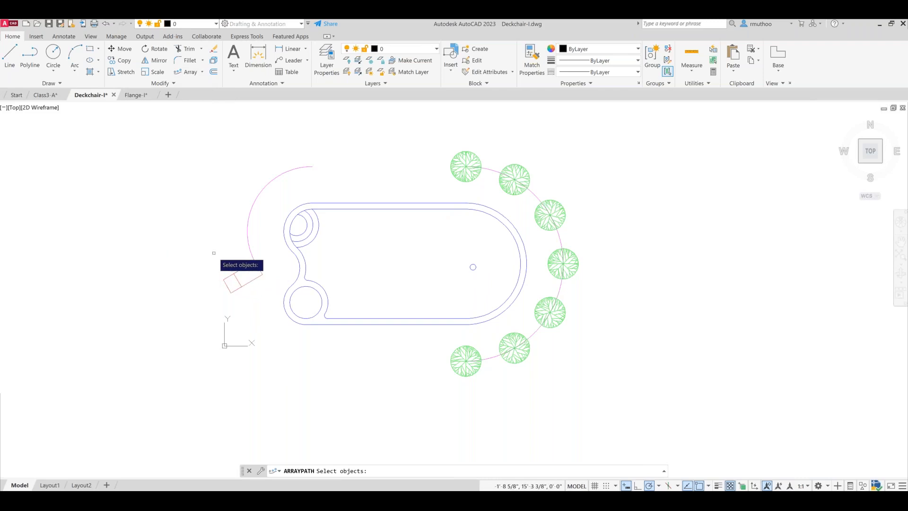
click(243, 275)
click(239, 276)
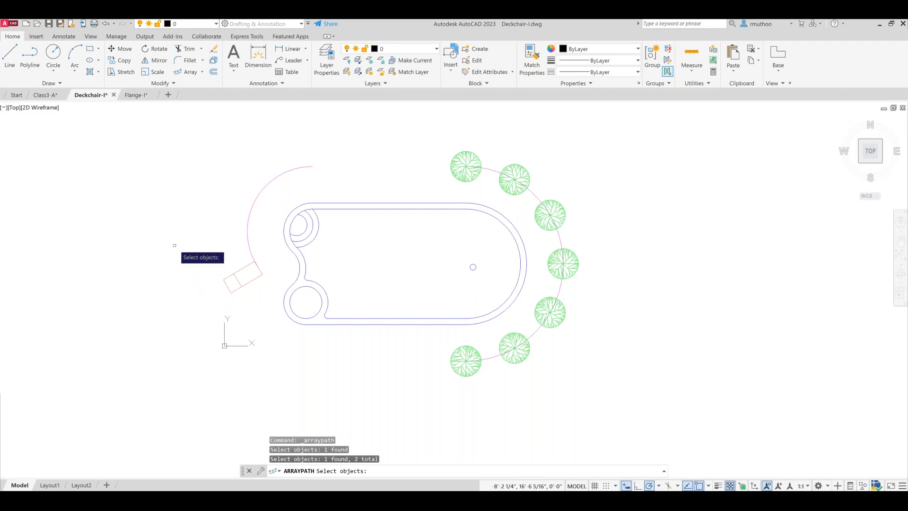
key(Return)
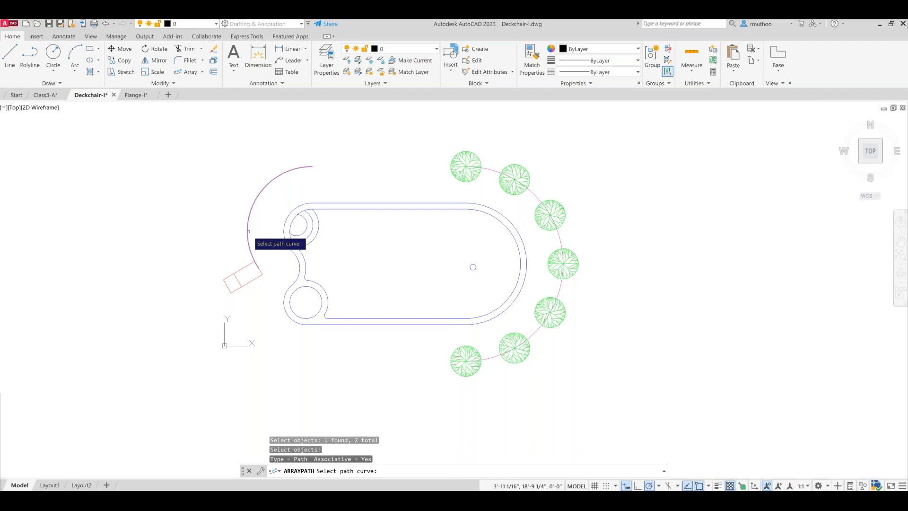
click(249, 232)
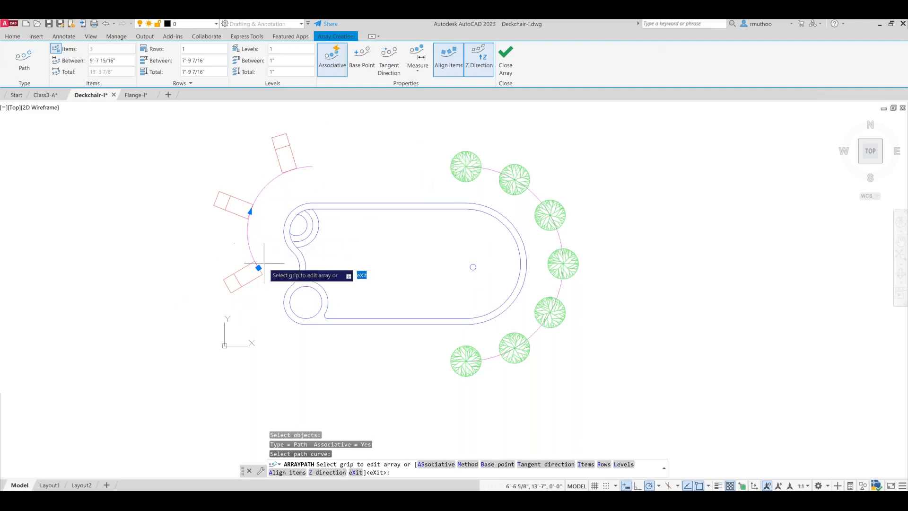
key(Return)
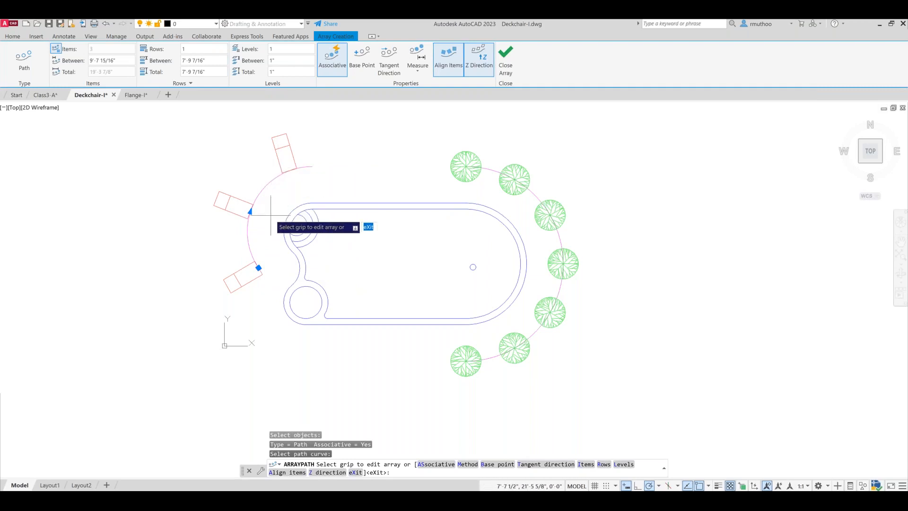
Step: Turn Align Items off and back on for the deckchair array to compare the chairs' orientation along the arc
click(449, 60)
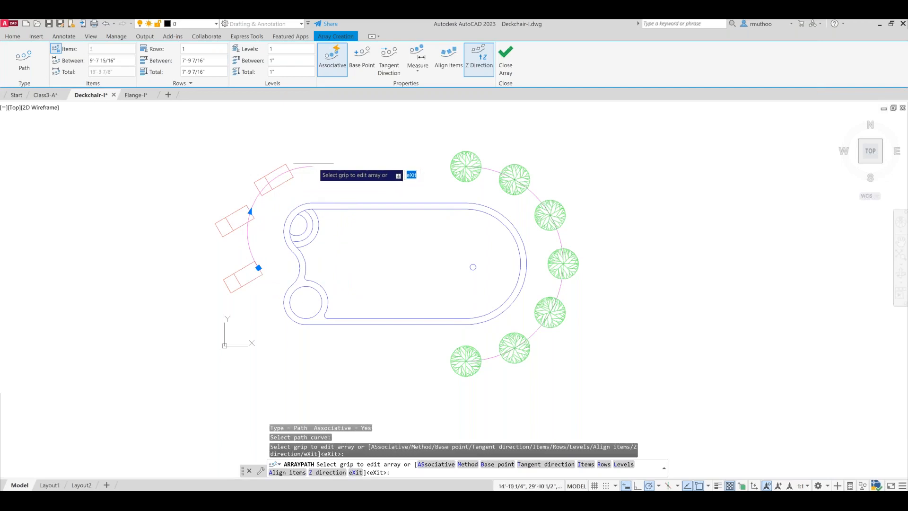
click(448, 61)
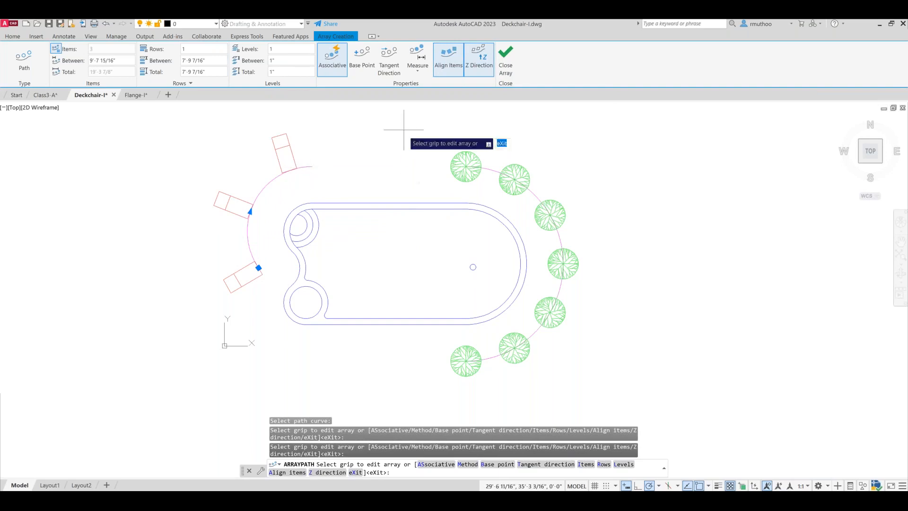
Step: Distribute the deckchair array with the Divide method, set it to 4 items, and finish the array
click(418, 71)
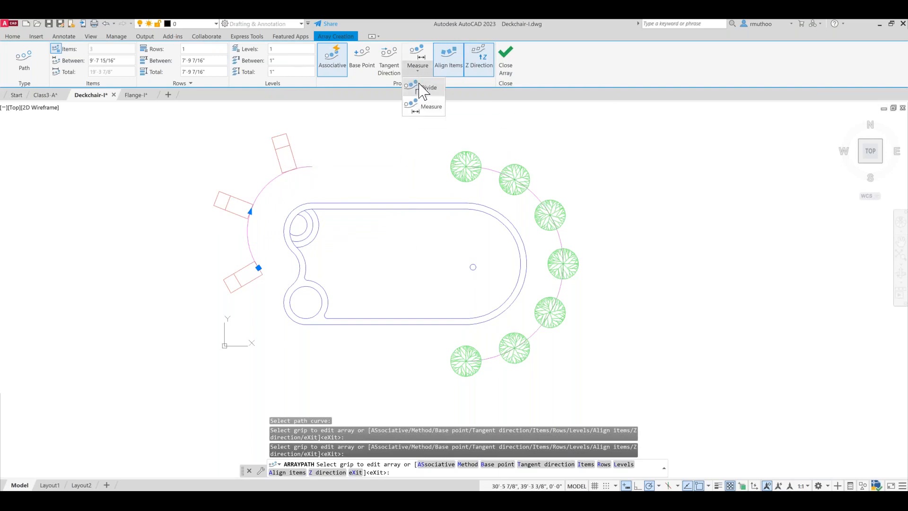
click(420, 86)
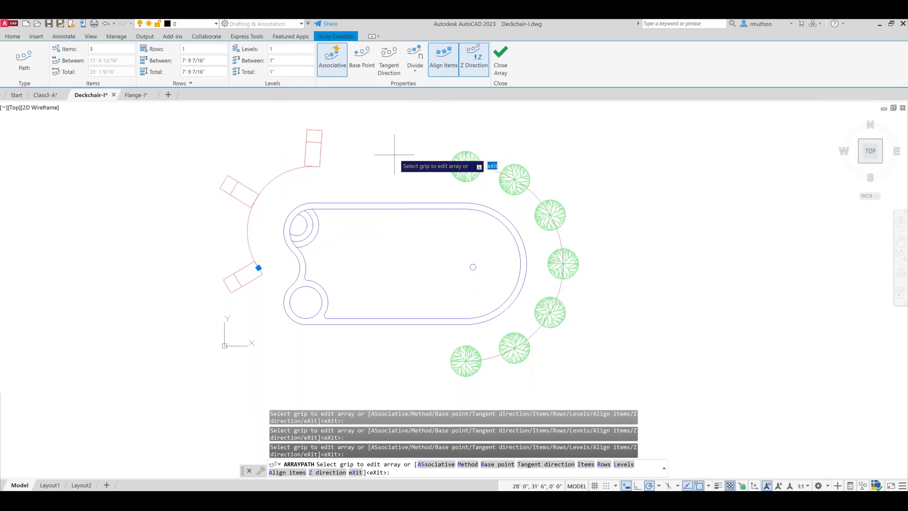
click(109, 49)
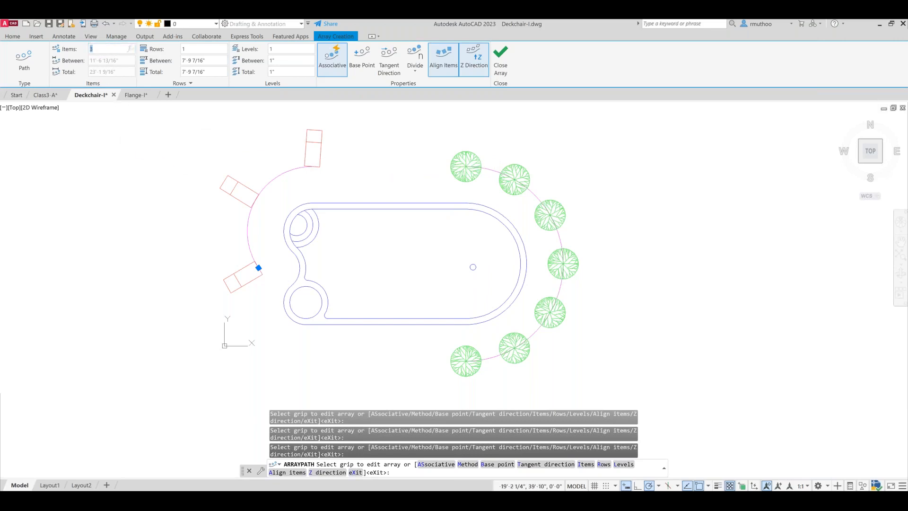
text(4)
key(Return)
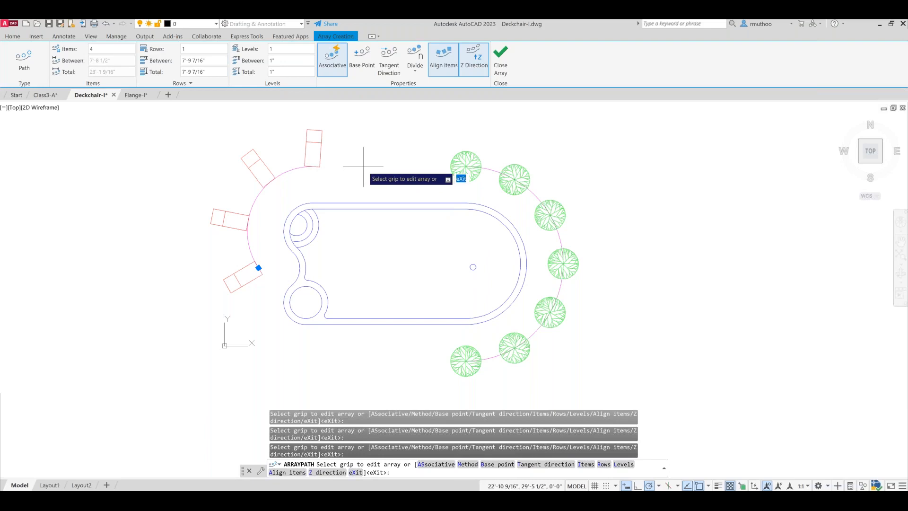
click(501, 71)
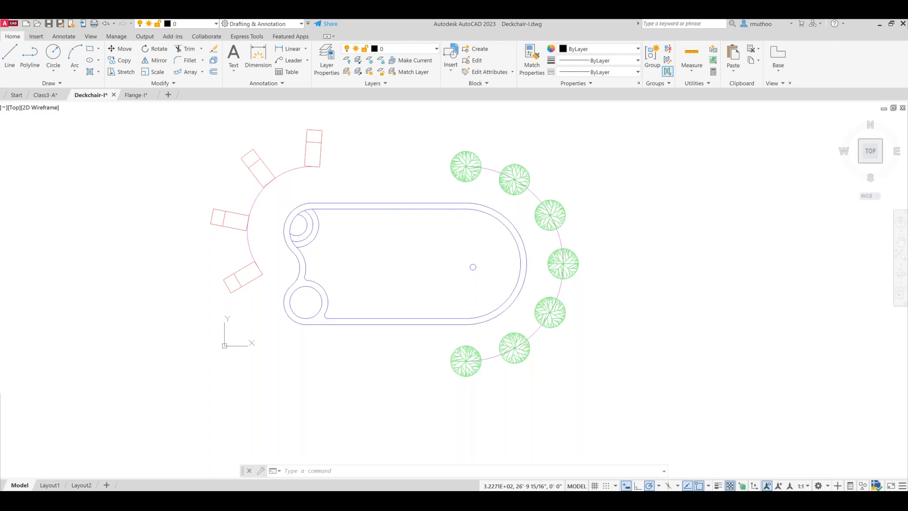
key(ctrl+Tab)
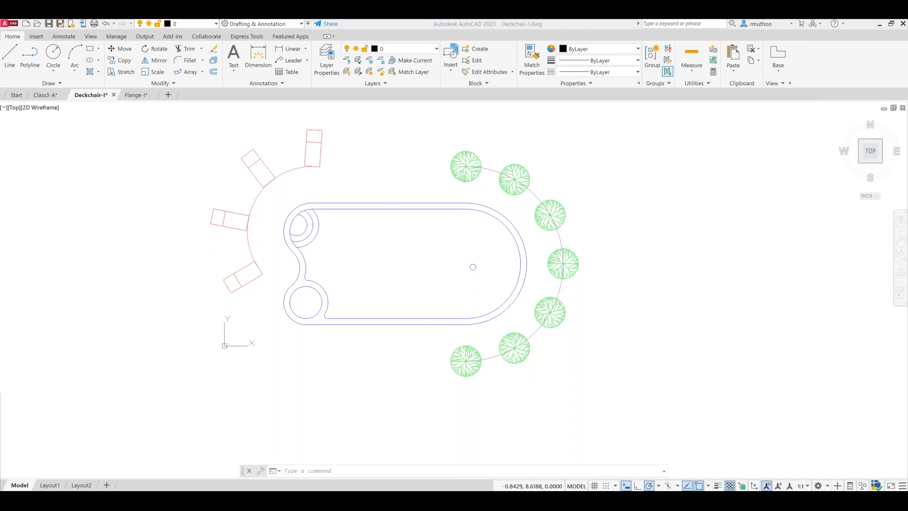